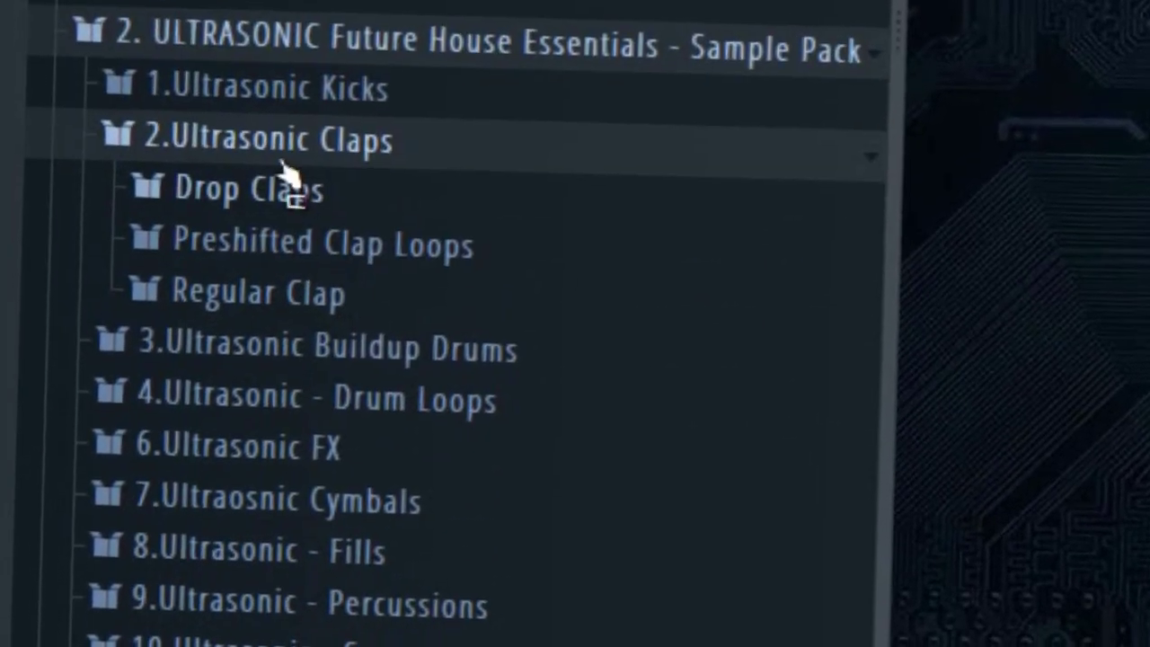
# Expand 2.Ultrasonic Claps in the Future House Essentials pack and open its Drop Claps folder.
pyautogui.click(301, 85)
pyautogui.scroll(-3, 264, 256)
pyautogui.click(296, 291)
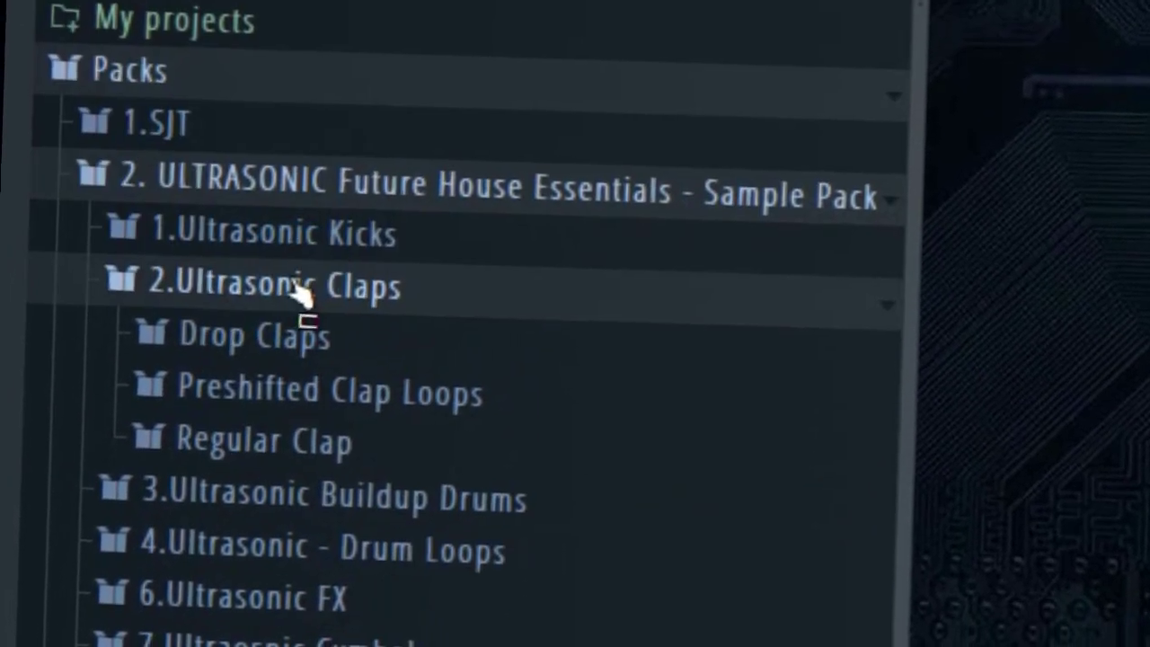
pyautogui.click(301, 292)
pyautogui.click(301, 286)
pyautogui.click(305, 332)
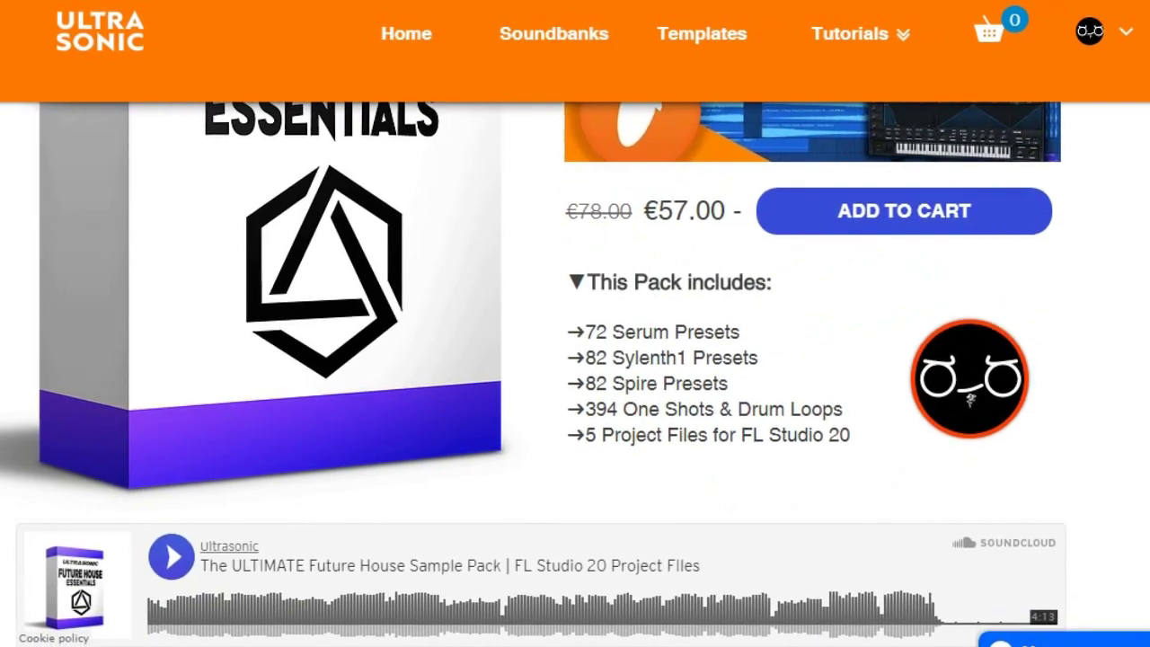
# Browse the €57.00 Future House Essentials store page, then raise the channel volume from 31% to 50%.
pyautogui.scroll(-5, 575, 359)
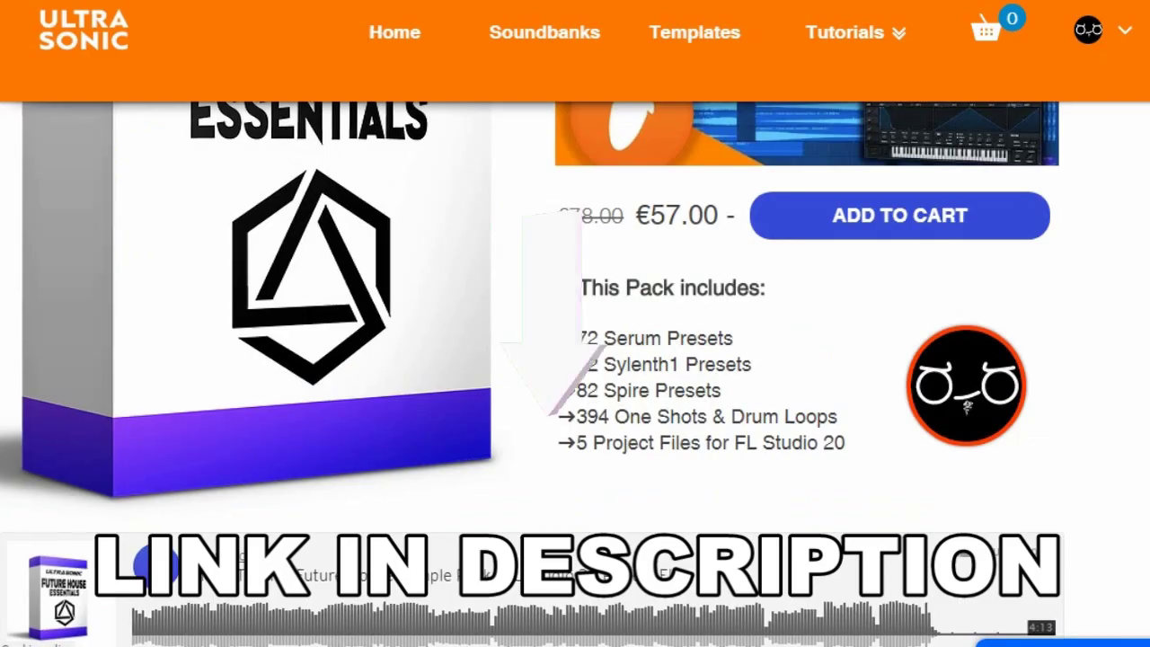
pyautogui.scroll(4, 575, 359)
pyautogui.scroll(-1, 575, 360)
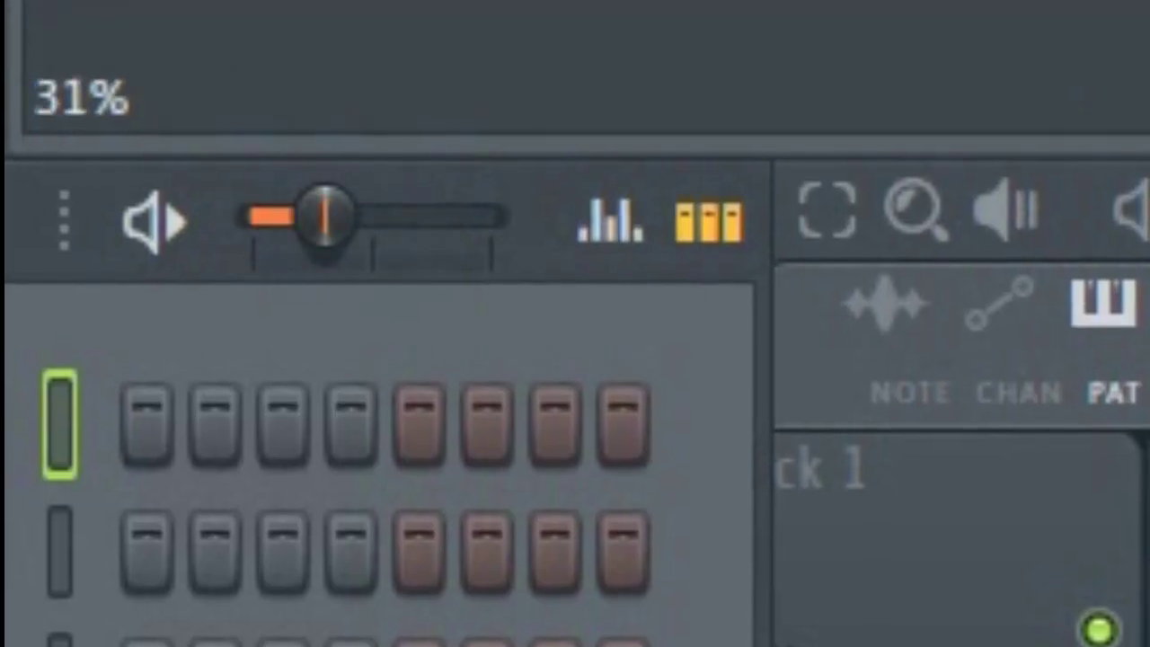
pyautogui.moveTo(321, 216); pyautogui.dragTo(372, 215)
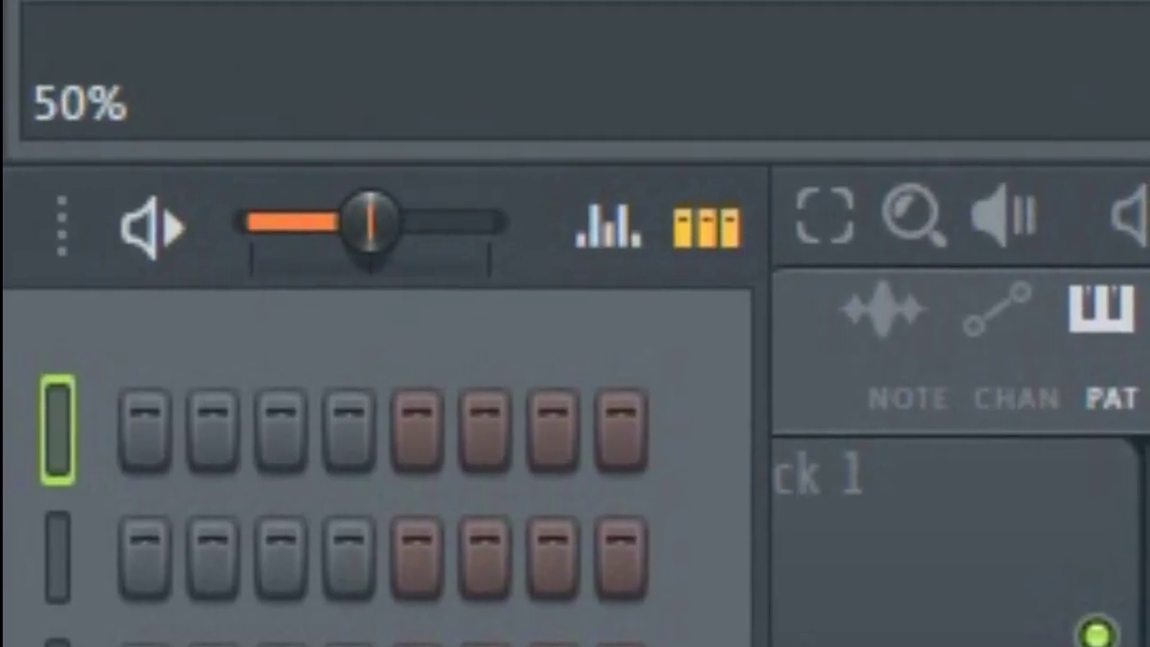
# Fill the kick on every 4th step and shift the hi-hat fill onto the offbeats.
pyautogui.rightClick(257, 159)
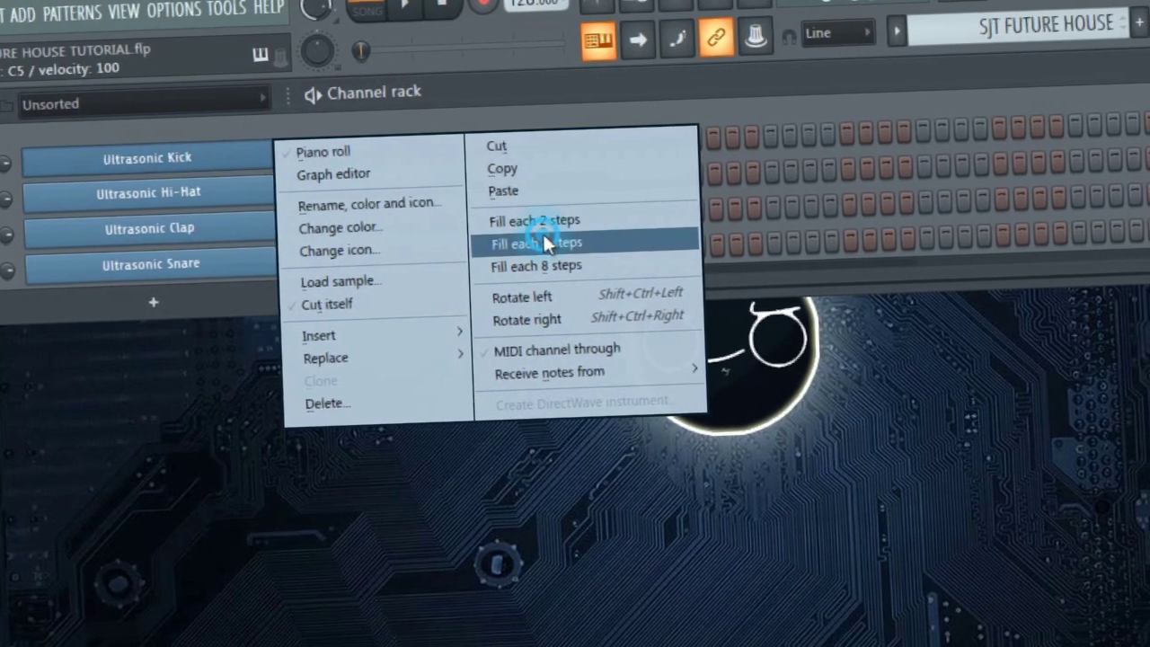
pyautogui.click(542, 235)
pyautogui.press('space')
pyautogui.rightClick(225, 192)
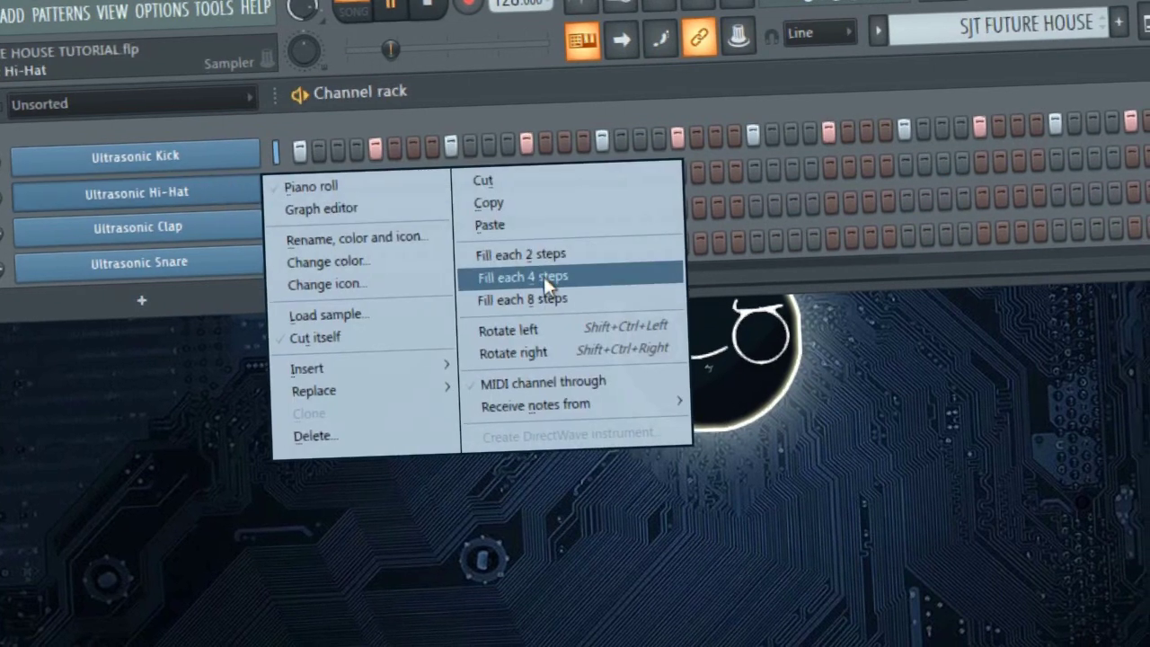
pyautogui.click(543, 274)
pyautogui.hotkey('shift', 'Right')
pyautogui.hotkey('shift', 'Right')
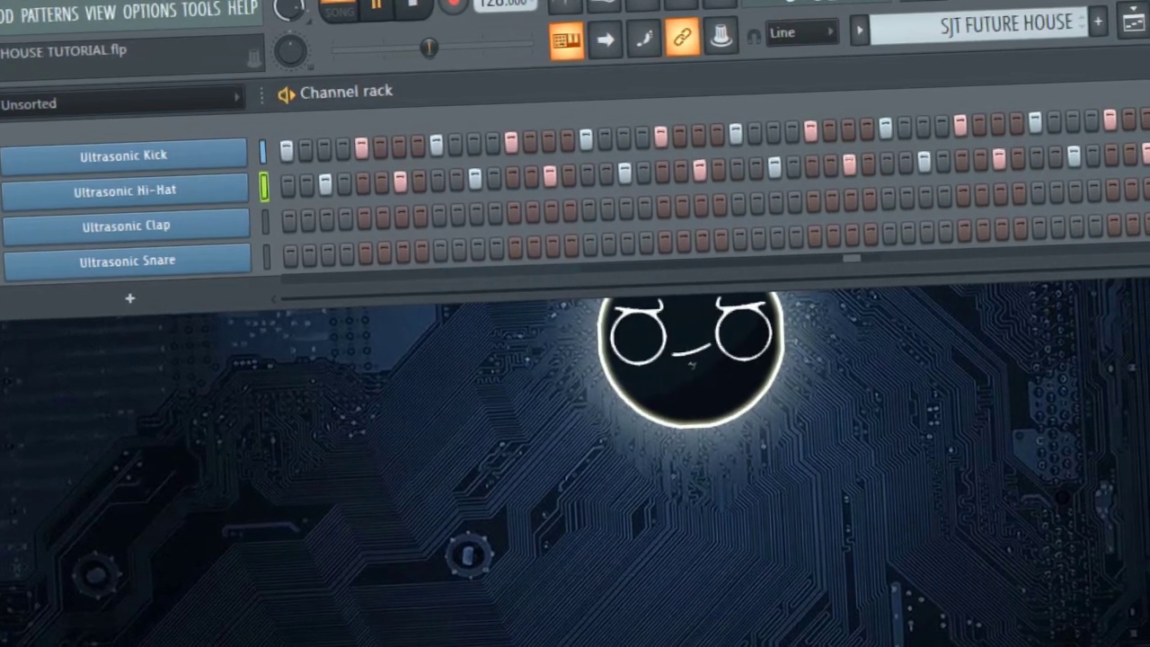
# Correct the hi-hat row, moving hits from steps 3 and 19 one step later and clearing the last hit.
pyautogui.click(318, 183)
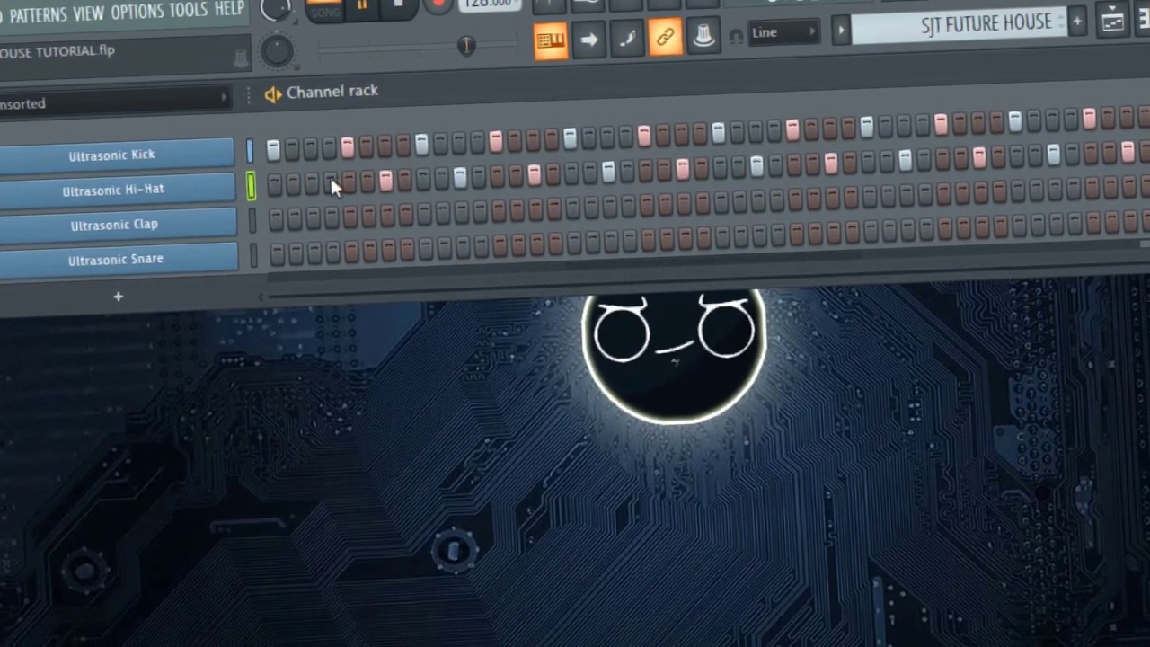
pyautogui.click(337, 183)
pyautogui.click(600, 169)
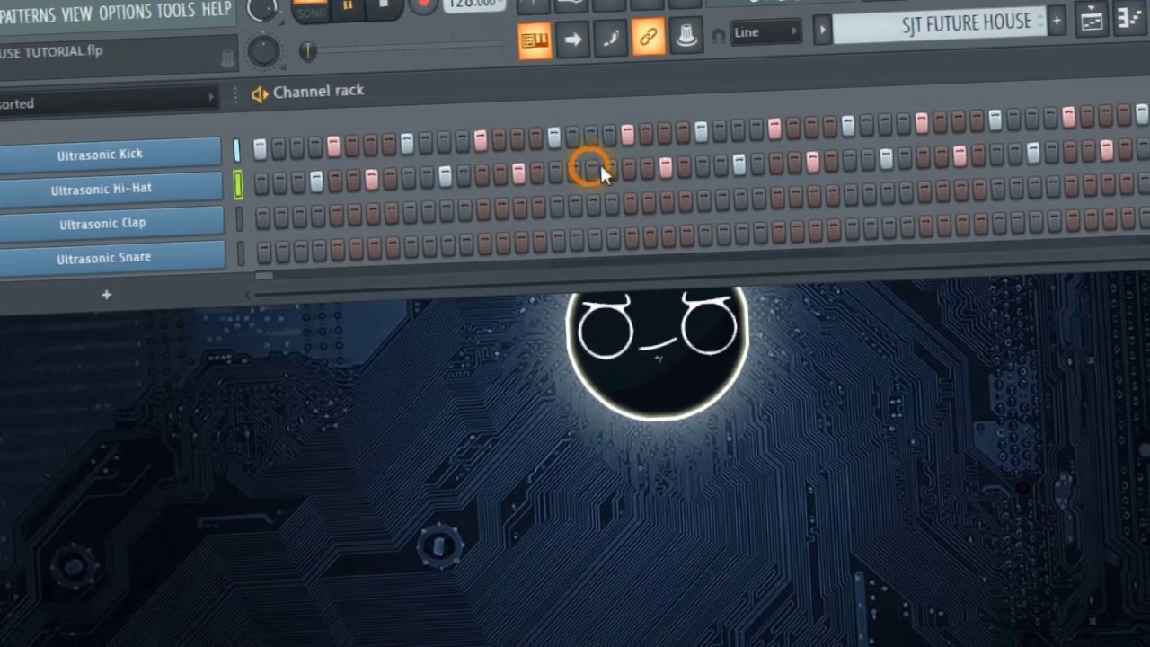
pyautogui.click(618, 169)
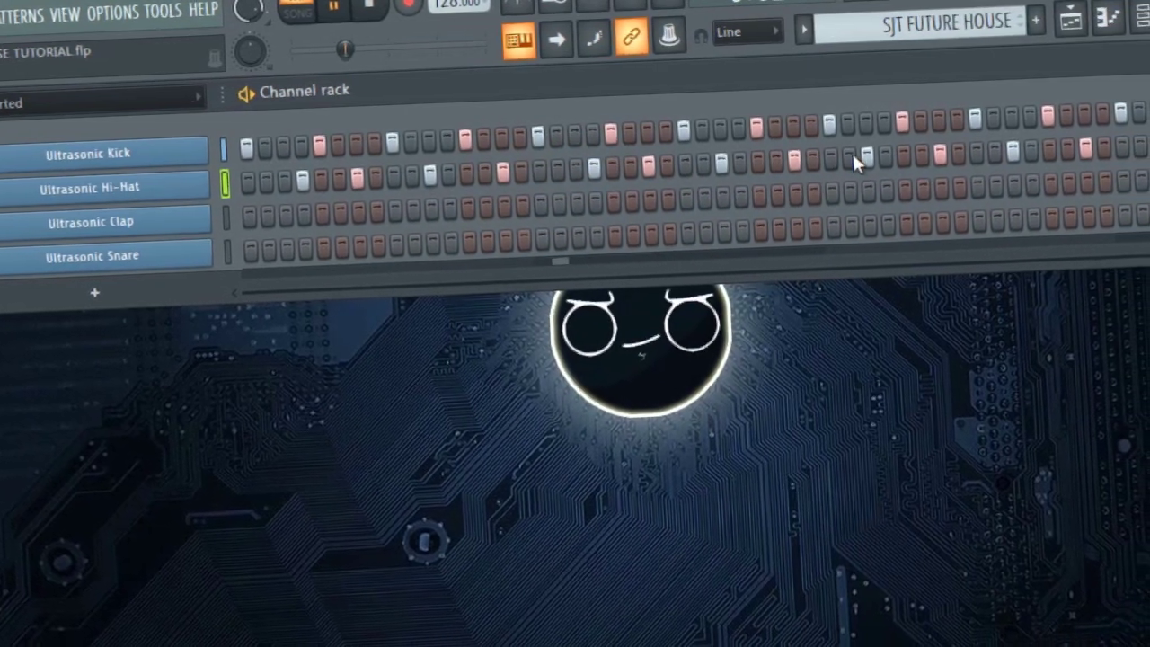
pyautogui.click(876, 160)
pyautogui.click(893, 159)
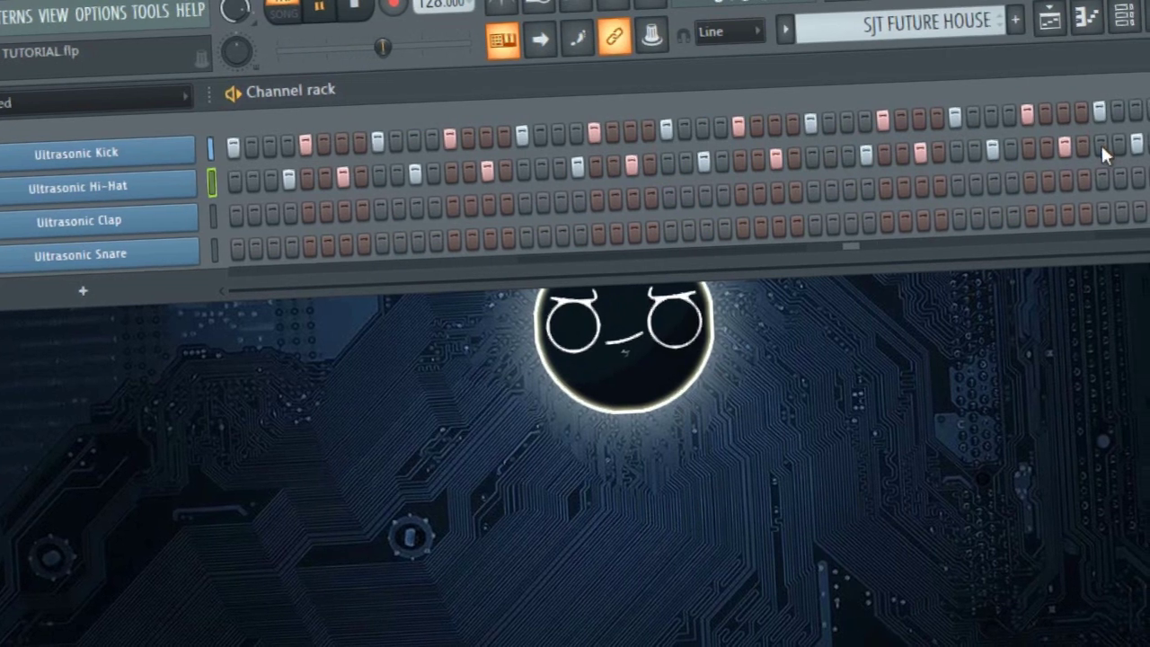
pyautogui.click(1146, 143)
pyautogui.click(1149, 142)
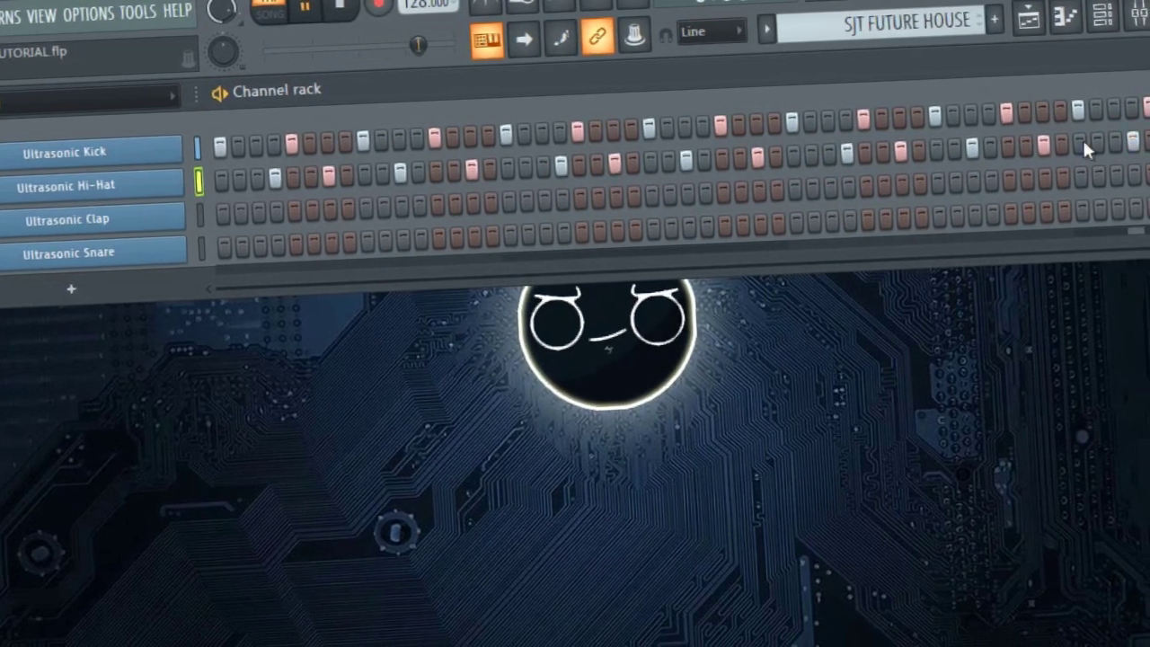
# Place claps on steps 5, 13, 21, 29, 37 and onward, and paste that pattern into the snare row.
pyautogui.click(301, 213)
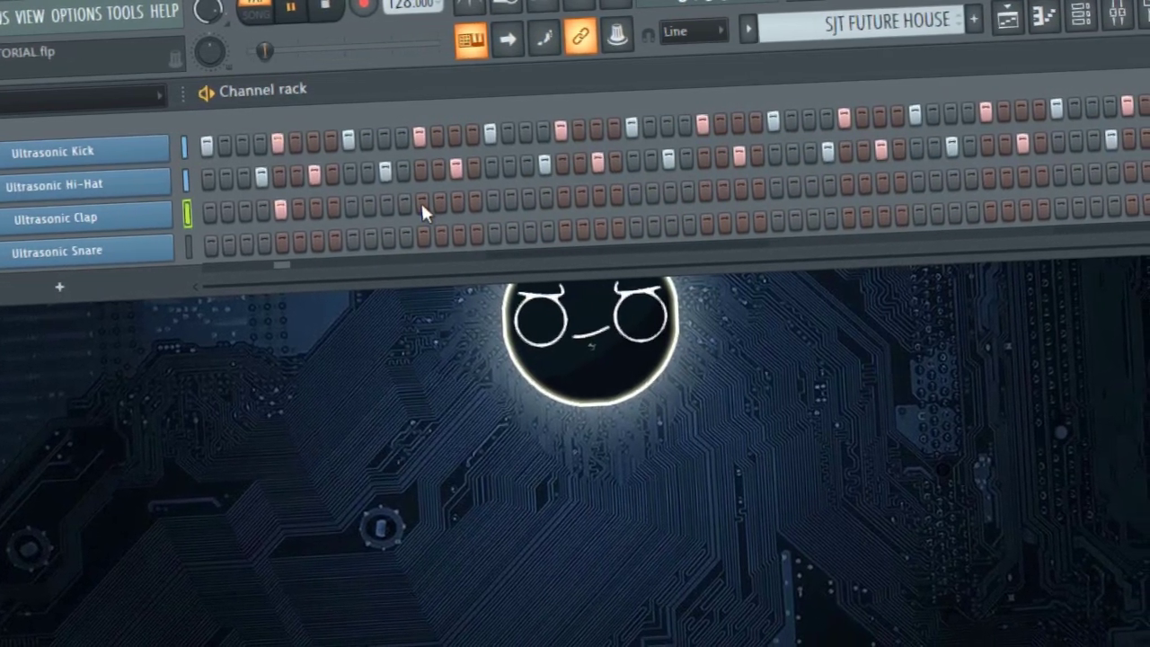
pyautogui.click(429, 211)
pyautogui.click(554, 198)
pyautogui.click(693, 190)
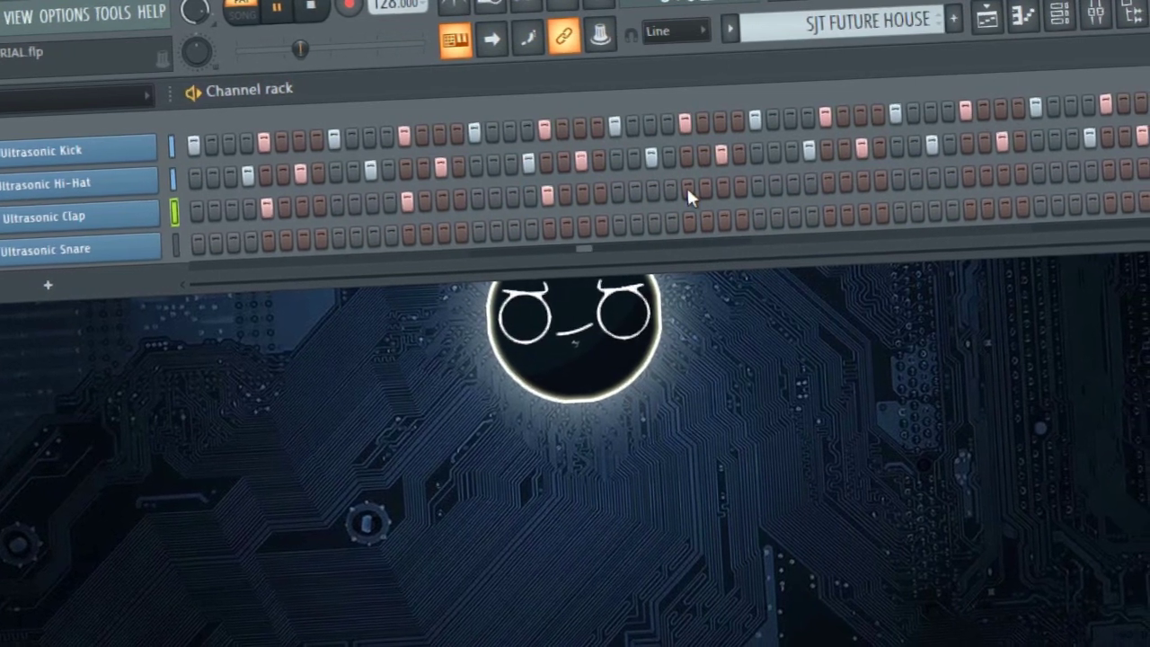
pyautogui.click(834, 185)
pyautogui.click(957, 179)
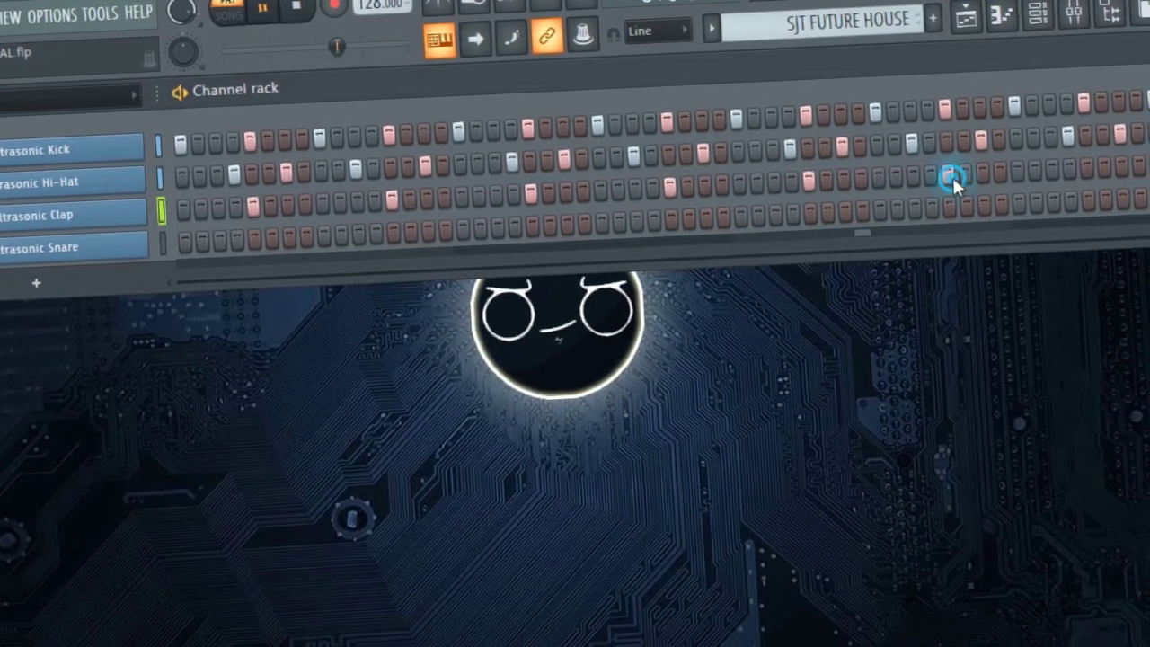
pyautogui.click(1075, 165)
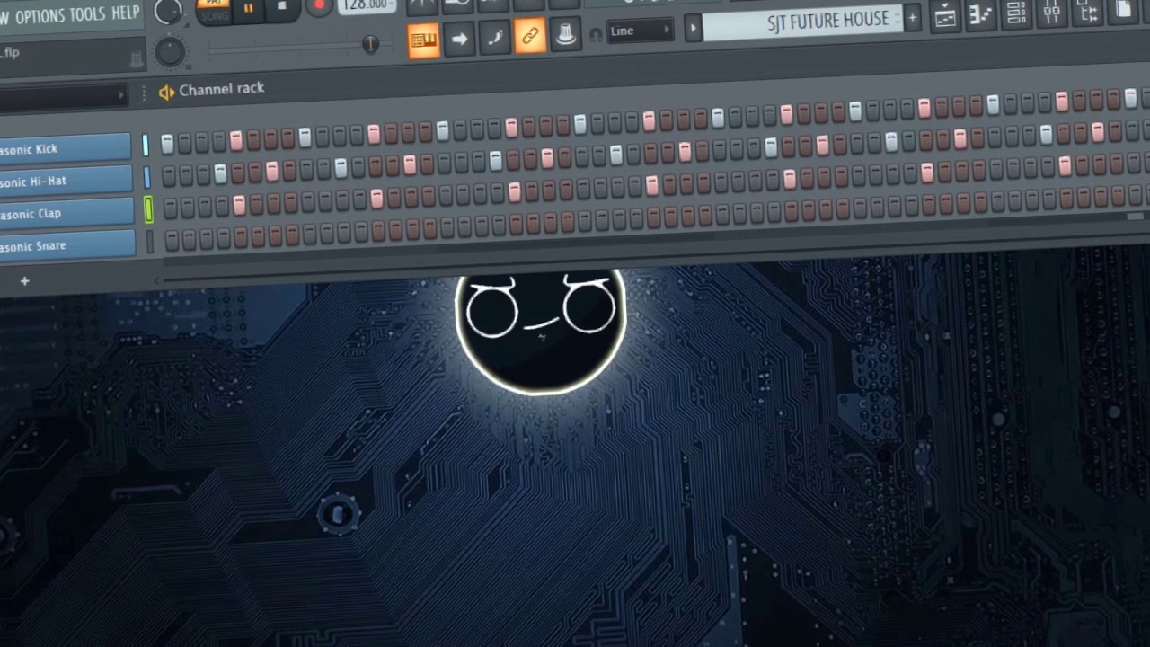
pyautogui.click(142, 239)
pyautogui.hotkey('ctrl', 'v')
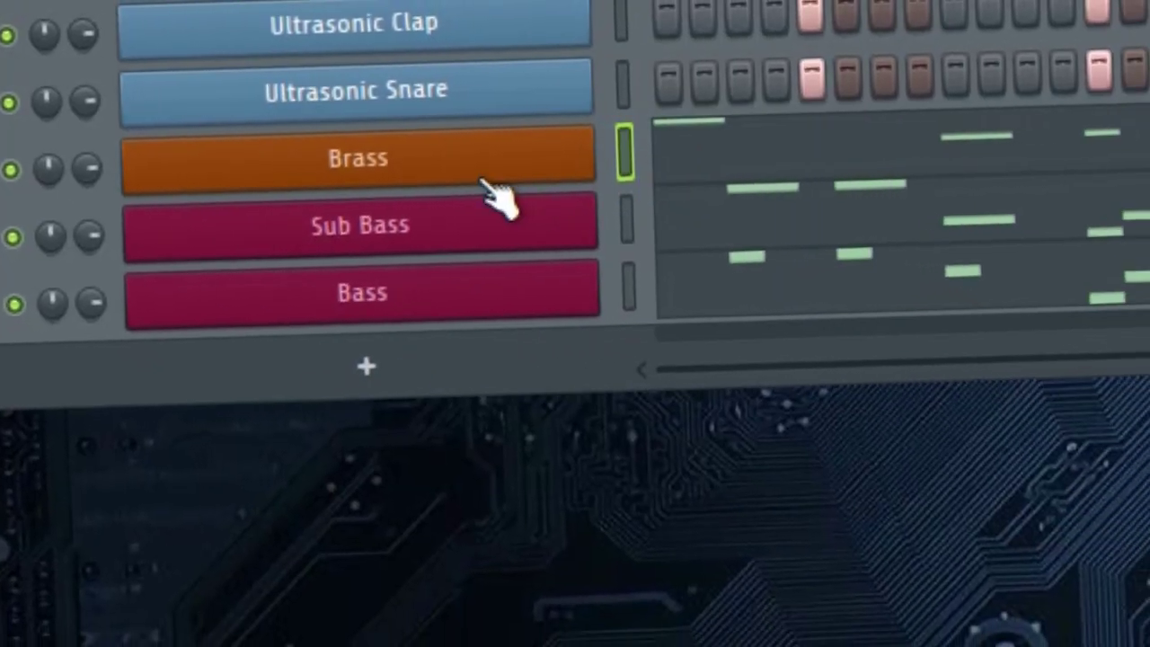
# Look through the Brass presets, then load Ultrasonic_Mesto BS 1 on the Sub Bass synth.
pyautogui.click(495, 197)
pyautogui.click(458, 314)
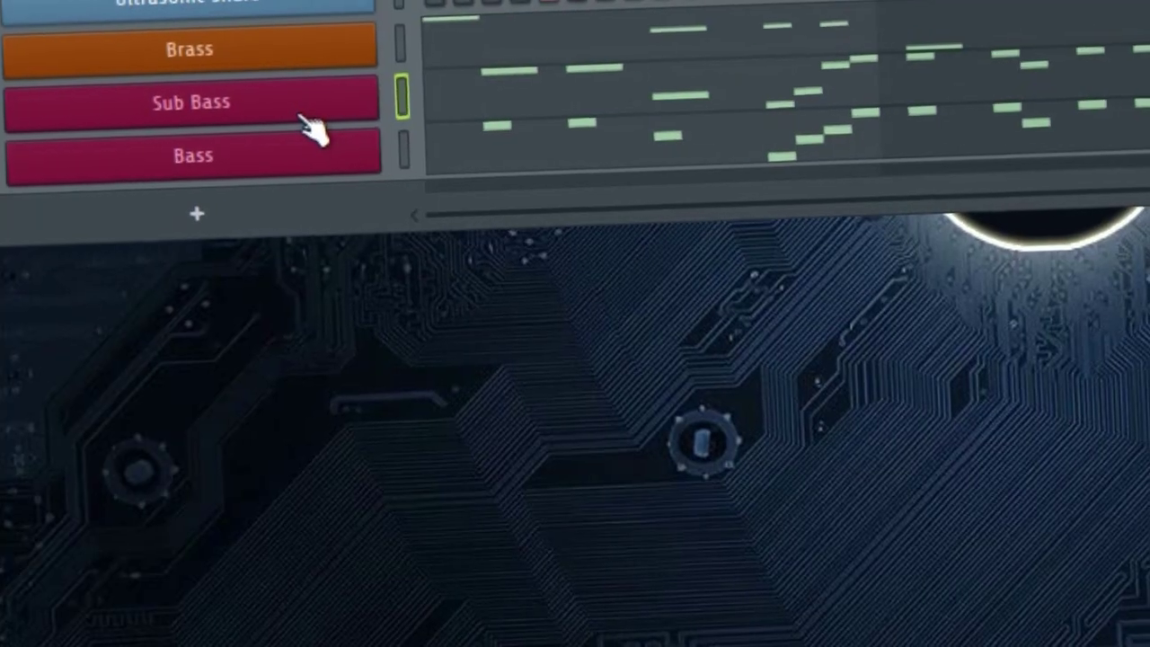
pyautogui.click(296, 116)
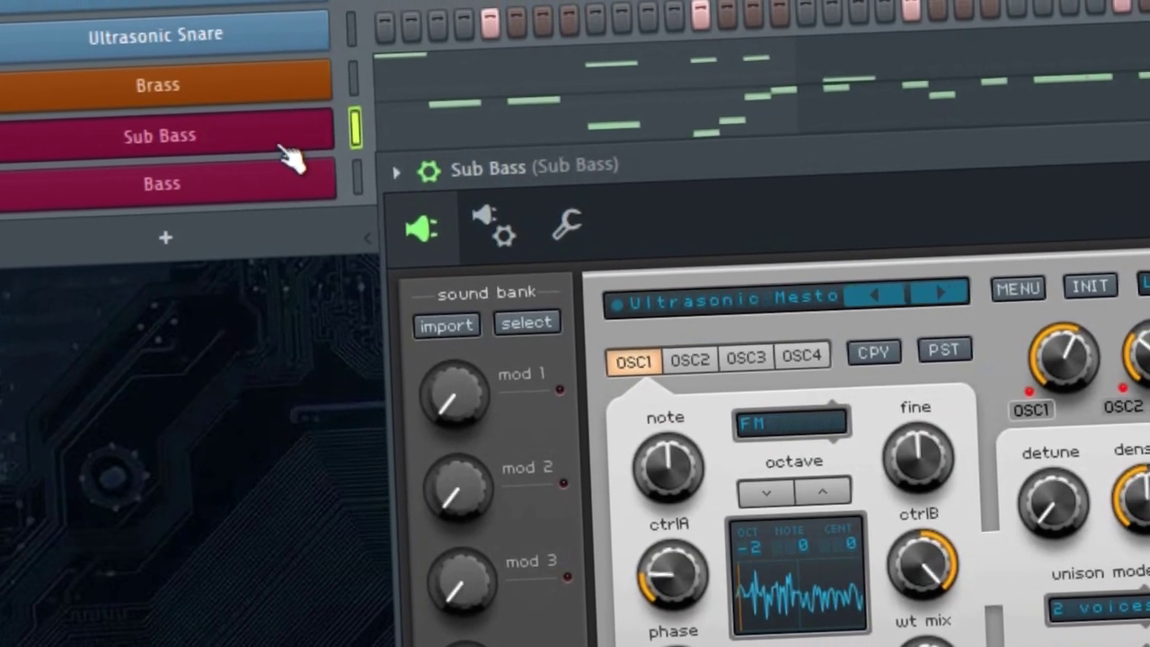
pyautogui.click(295, 153)
pyautogui.click(294, 153)
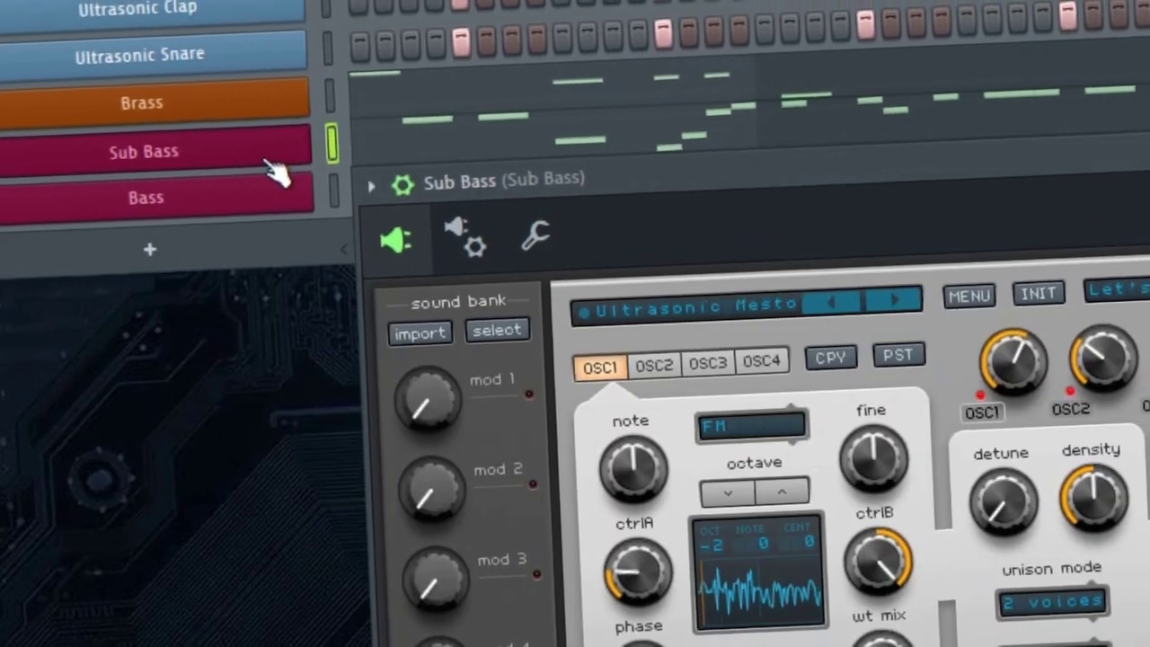
pyautogui.click(755, 307)
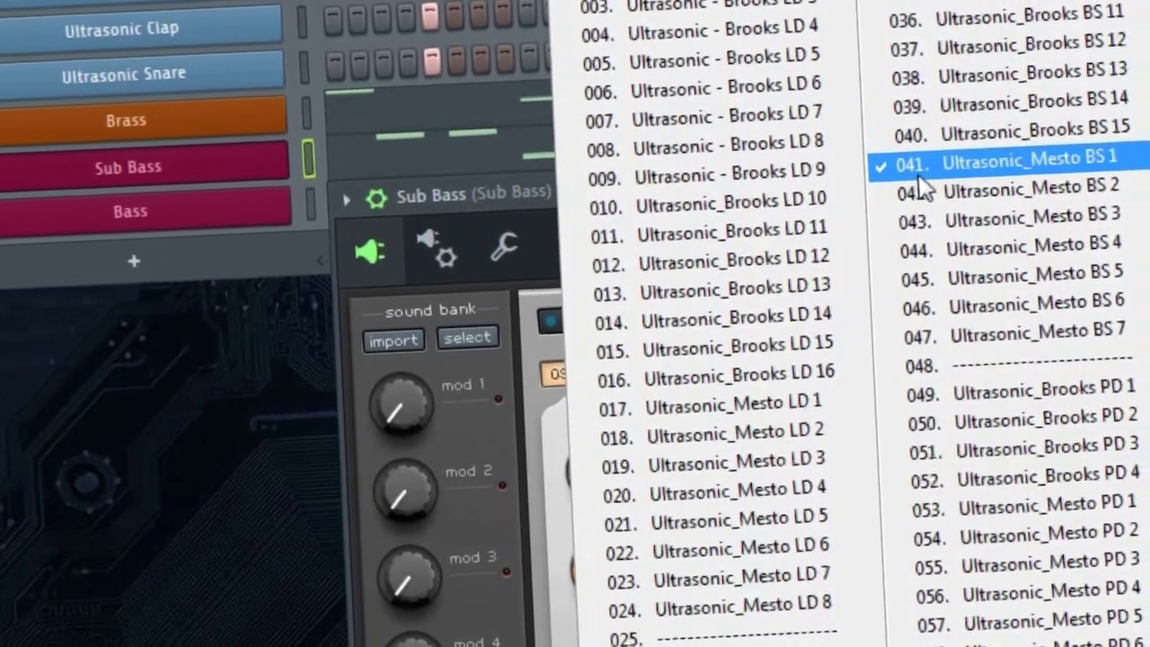
pyautogui.click(934, 159)
pyautogui.click(232, 171)
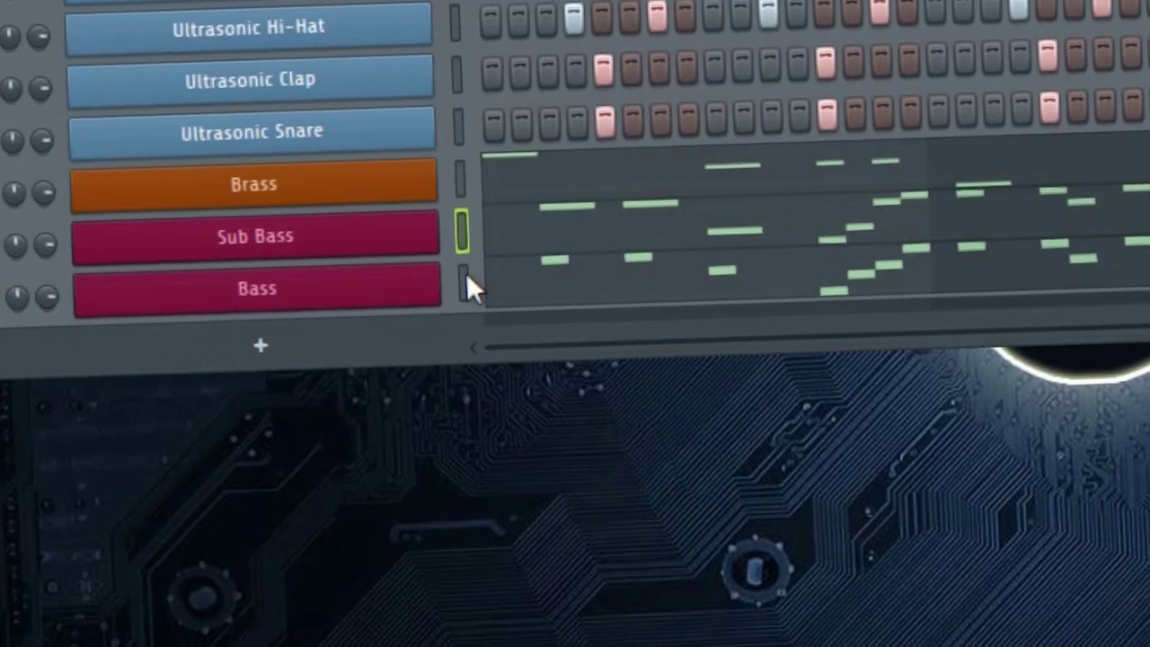
# Check the Bass synth is on Ultrasonic_Mesto BS 3, then open Bass in the piano roll.
pyautogui.click(452, 284)
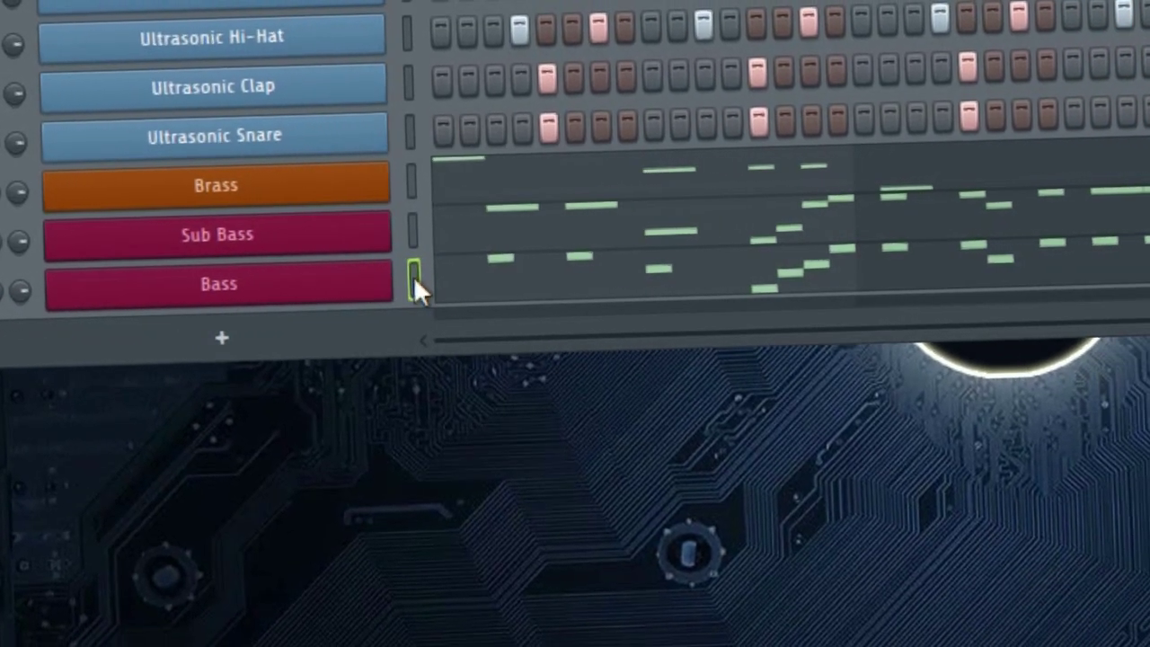
pyautogui.click(318, 287)
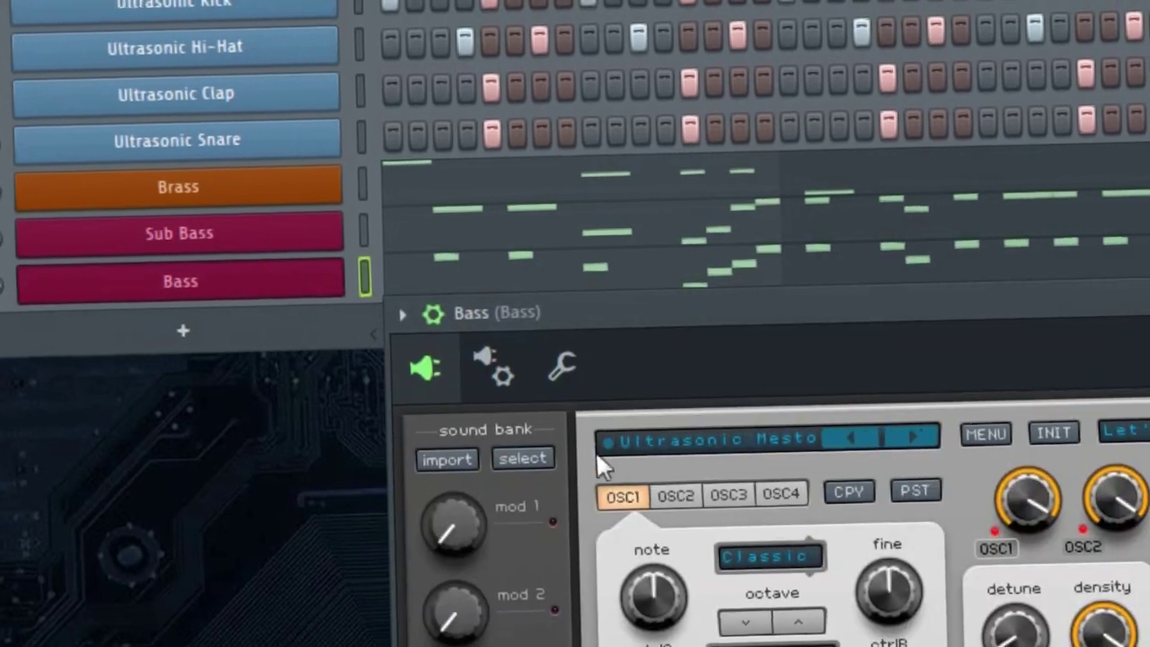
pyautogui.click(714, 432)
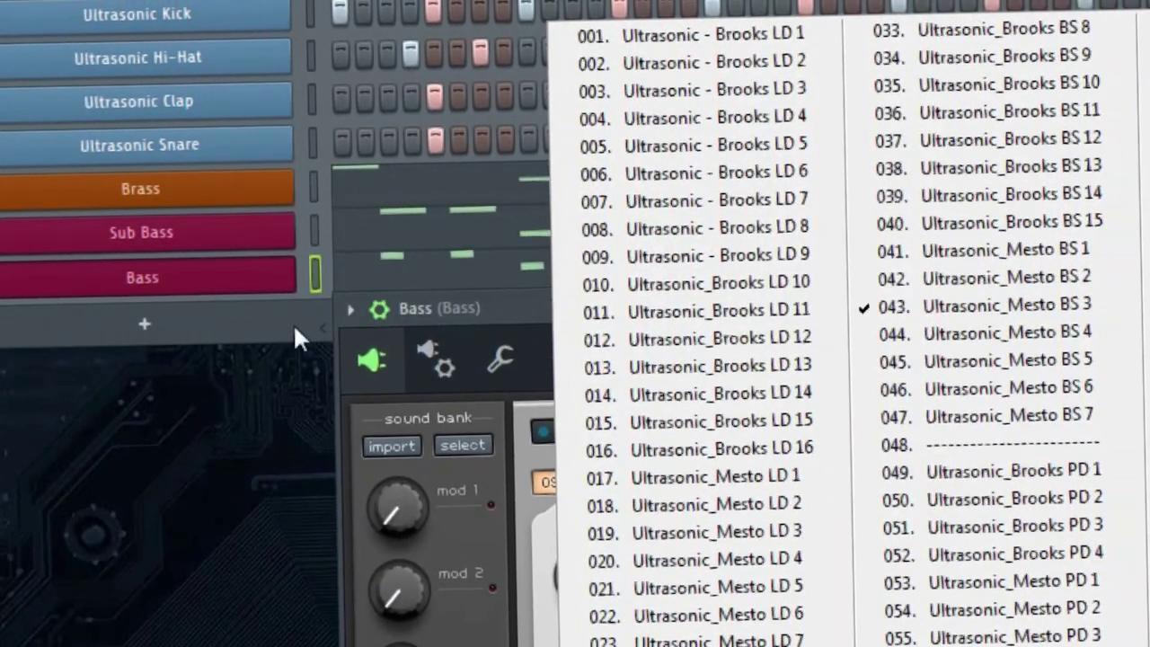
pyautogui.click(285, 279)
pyautogui.click(408, 305)
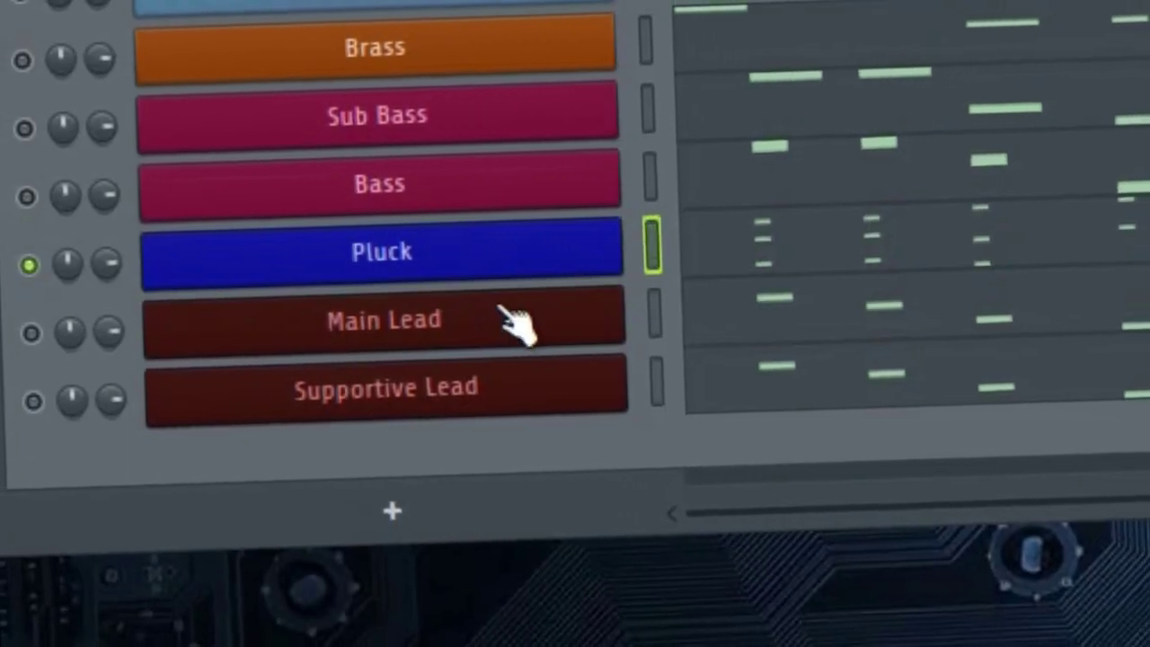
# Open the Pluck synth and view its Ultrasonic - Mesto Pluck 1 preset list.
pyautogui.click(538, 269)
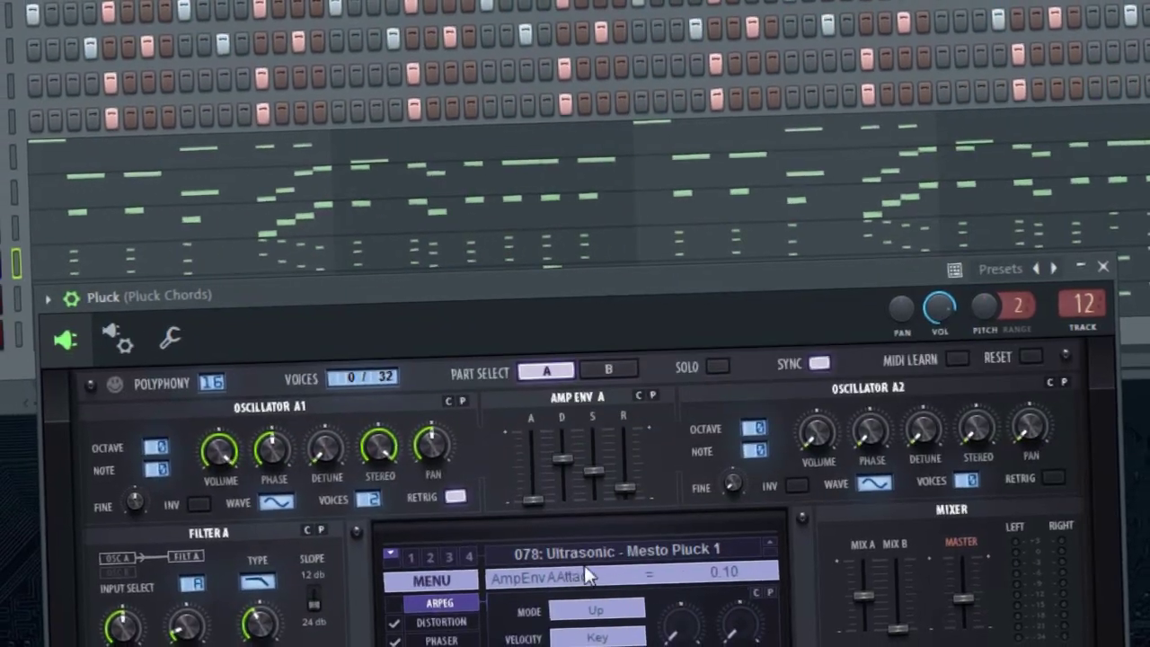
pyautogui.click(598, 538)
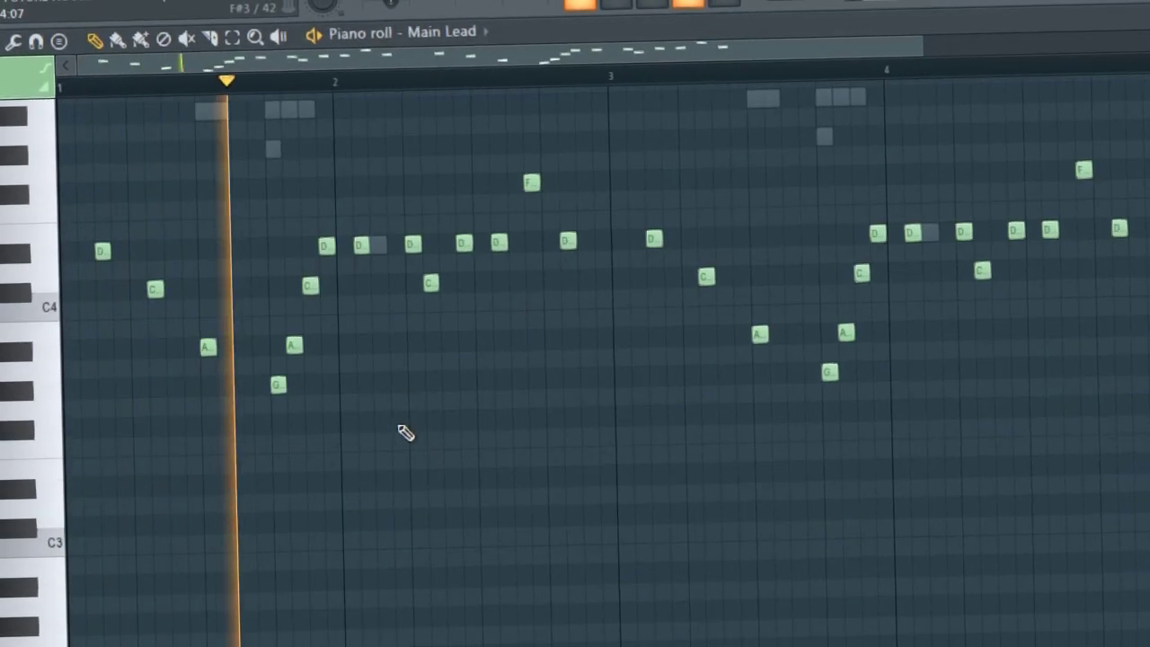
# Check the Supportive Lead synth uses Ultrasonic_Brooks LD 10, then open its notes in the piano roll.
pyautogui.scroll(2, 402, 432)
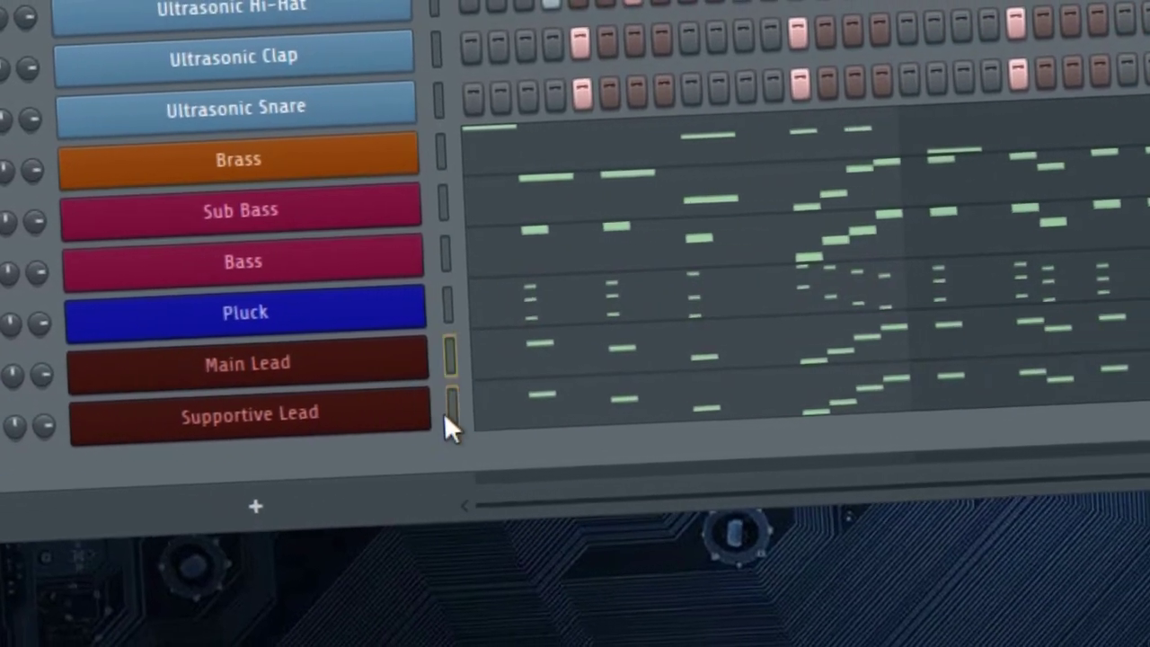
pyautogui.click(462, 410)
pyautogui.click(339, 418)
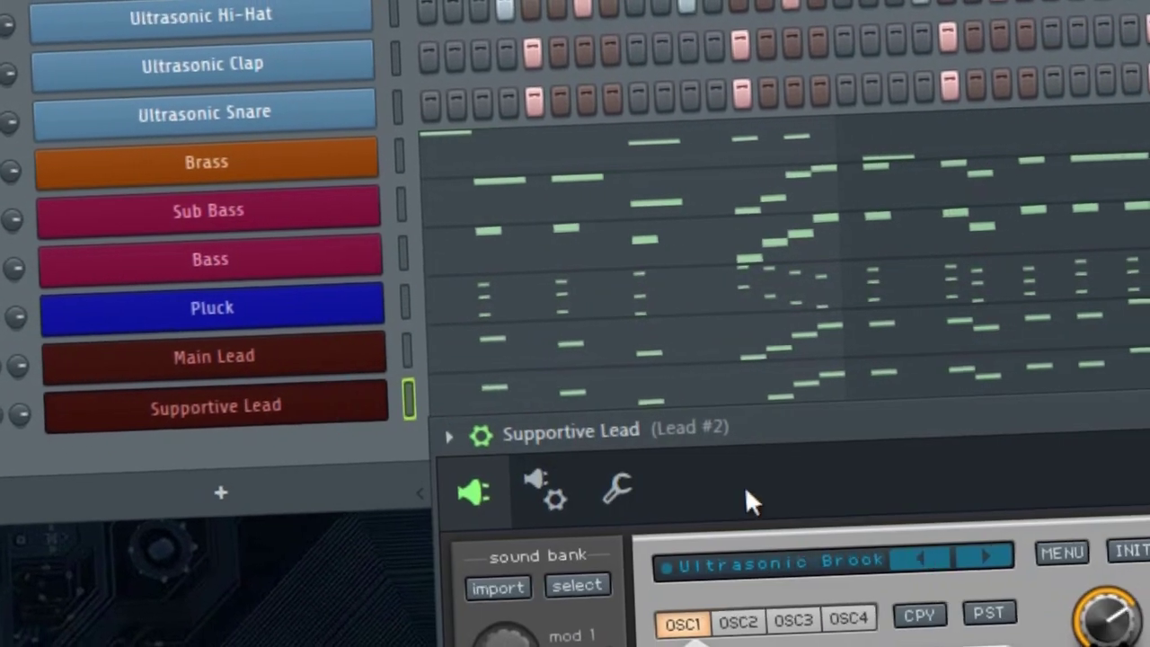
pyautogui.click(790, 551)
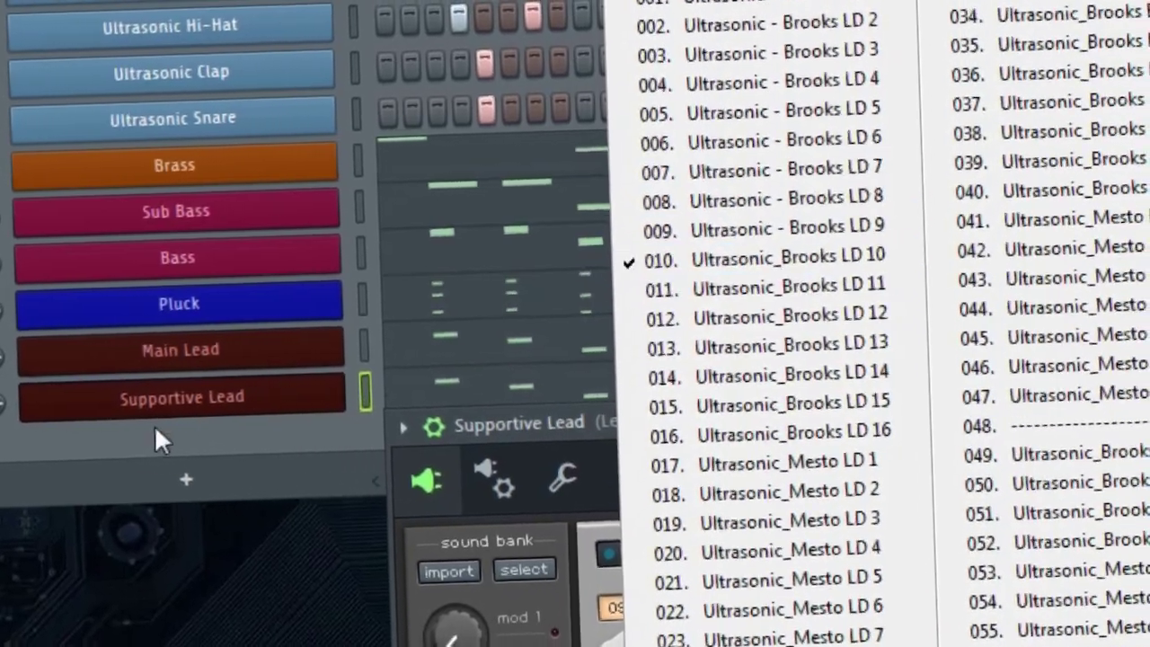
pyautogui.click(174, 401)
pyautogui.click(505, 398)
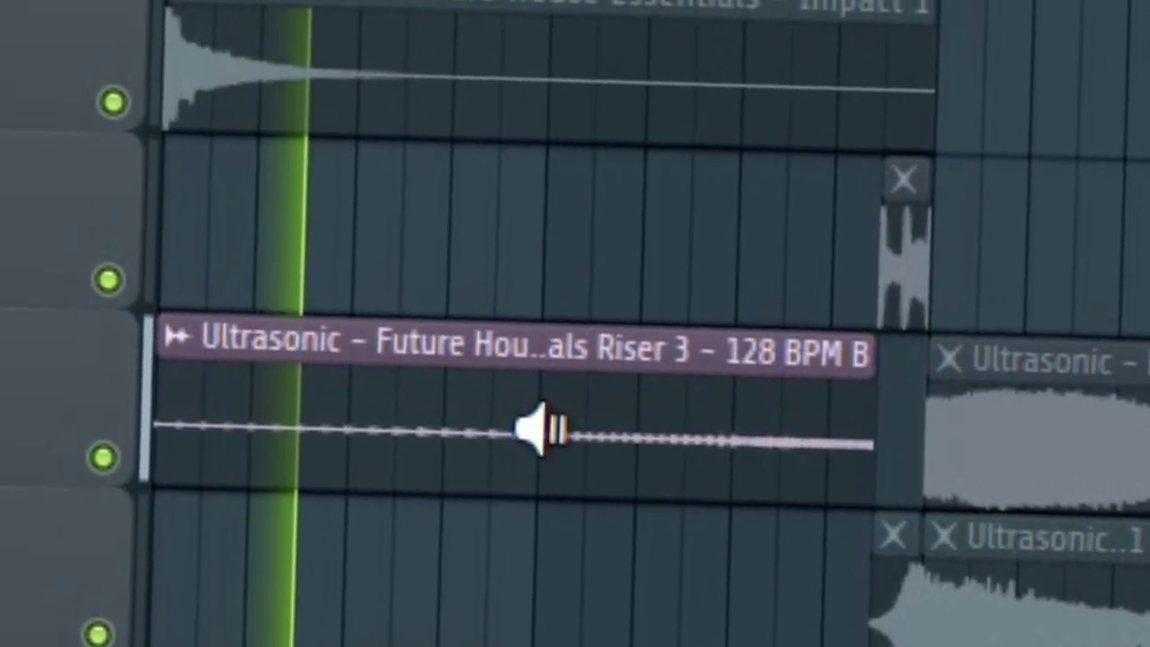
# Toggle the mute off on Track 3's short FX clip before bar 9 so it plays.
pyautogui.click(167, 141)
pyautogui.click(561, 220)
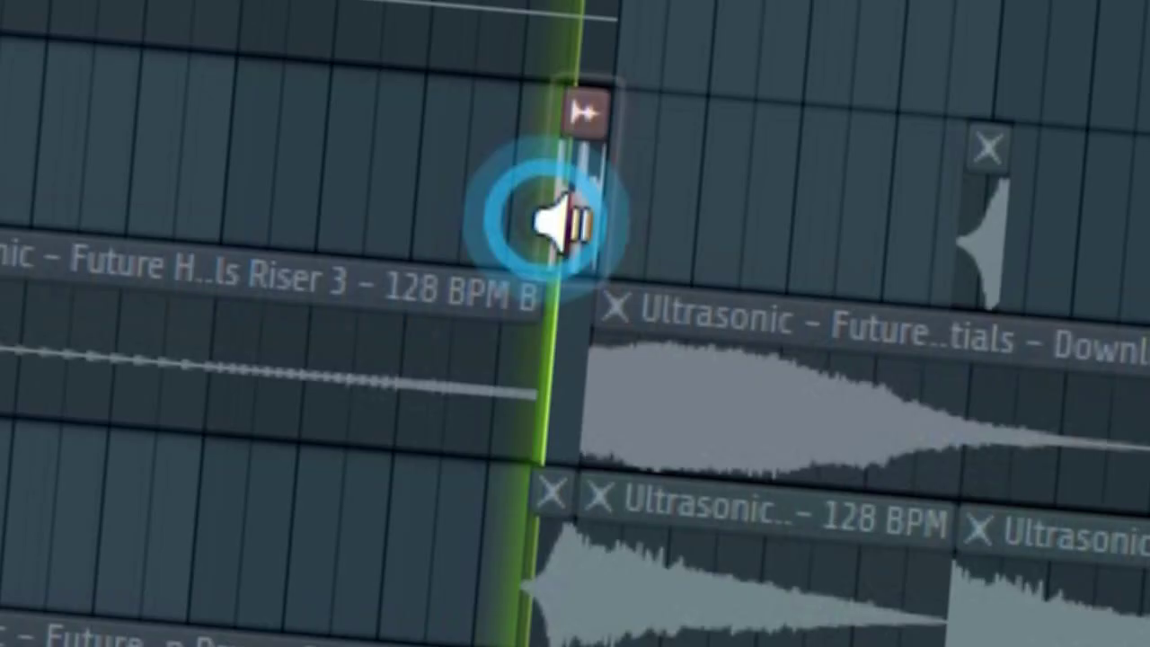